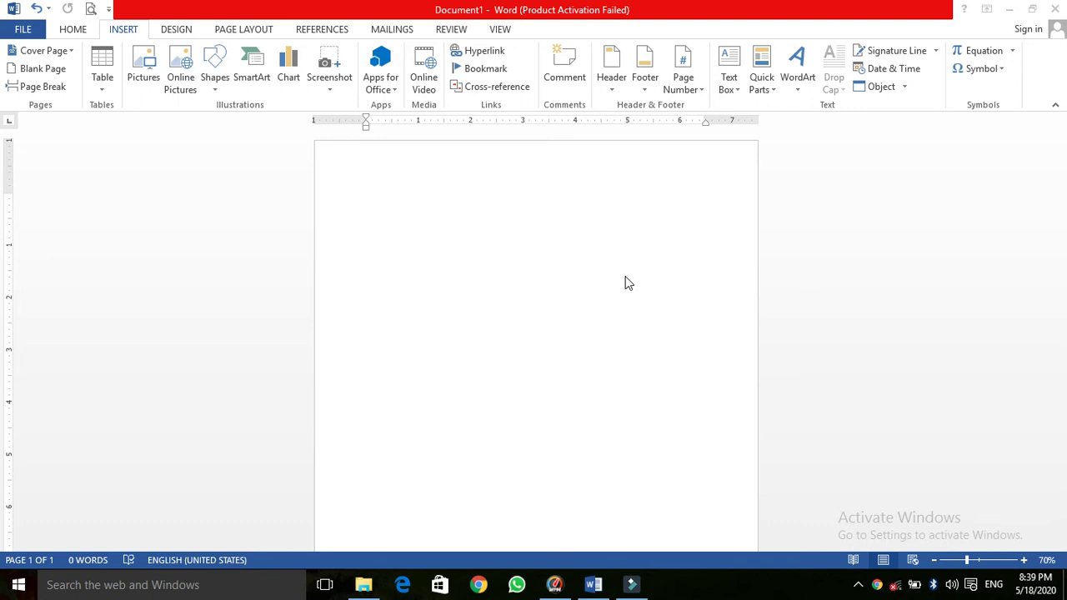
Step: From Word's Insert tab, start a Screenshot > Screen Clipping to capture the Filmora window
{"action": "left_click", "coordinate": [121, 35]}
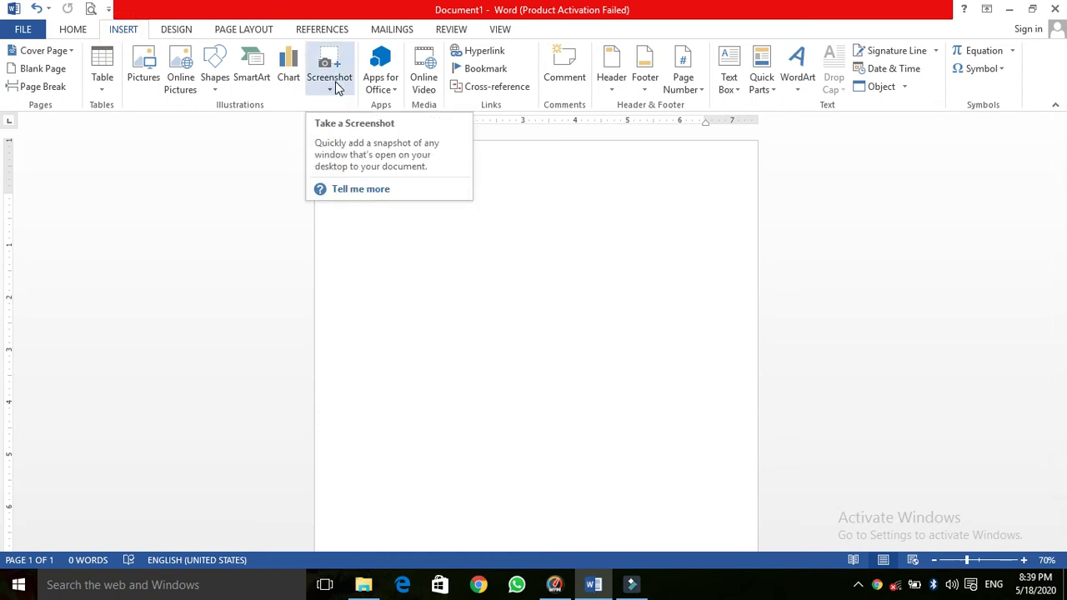
{"action": "left_click", "coordinate": [338, 89]}
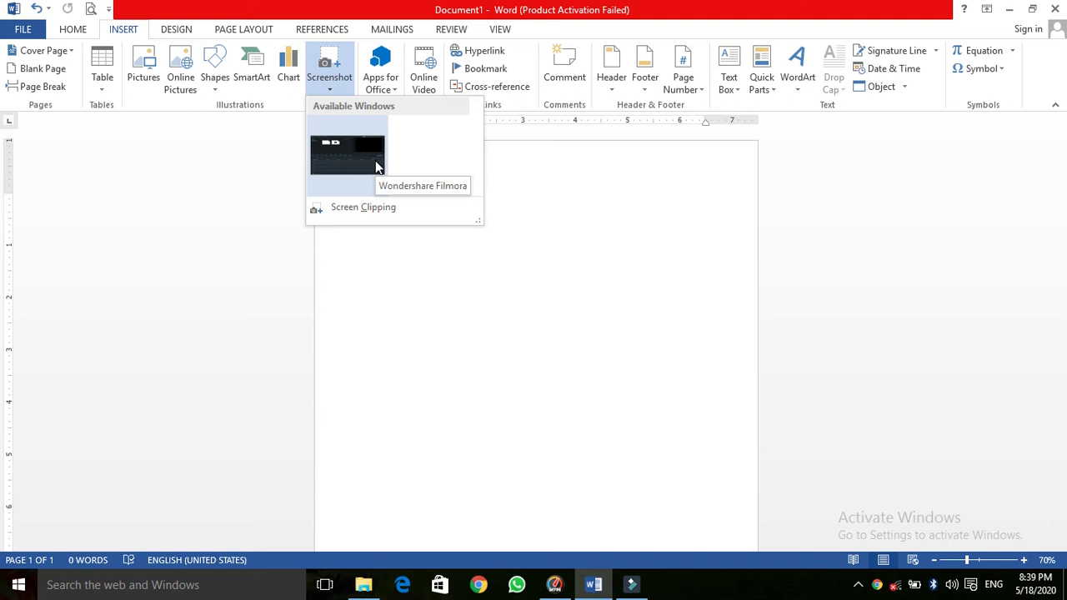
{"action": "left_click", "coordinate": [363, 208]}
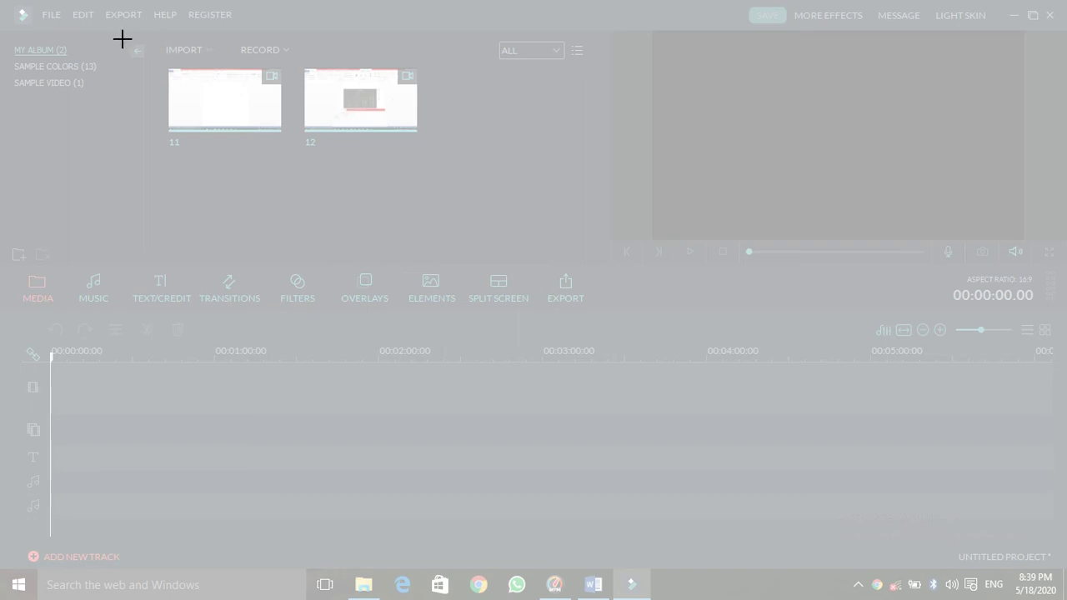
Step: Clip Filmora's top-left media album area showing clips 11 and 12 into the Word document
{"action": "mouse_move", "coordinate": [26, 14]}
{"action": "left_mouse_down"}
{"action": "mouse_move", "coordinate": [150, 167]}
{"action": "mouse_move", "coordinate": [448, 235]}
{"action": "left_mouse_up"}
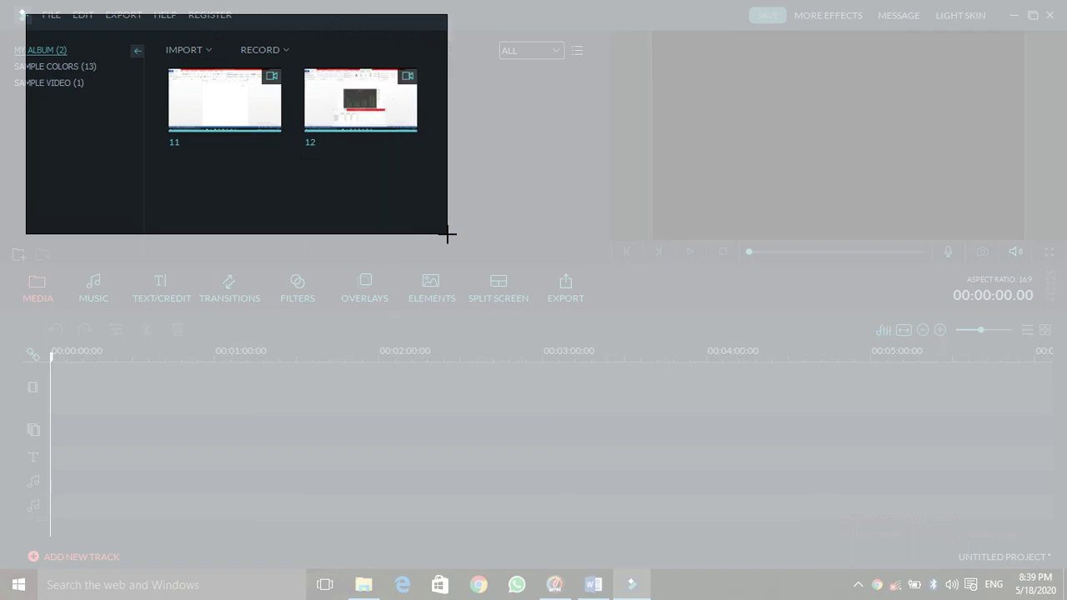
{"action": "left_click_drag", "start_coordinate": [448, 235], "coordinate": [623, 302]}
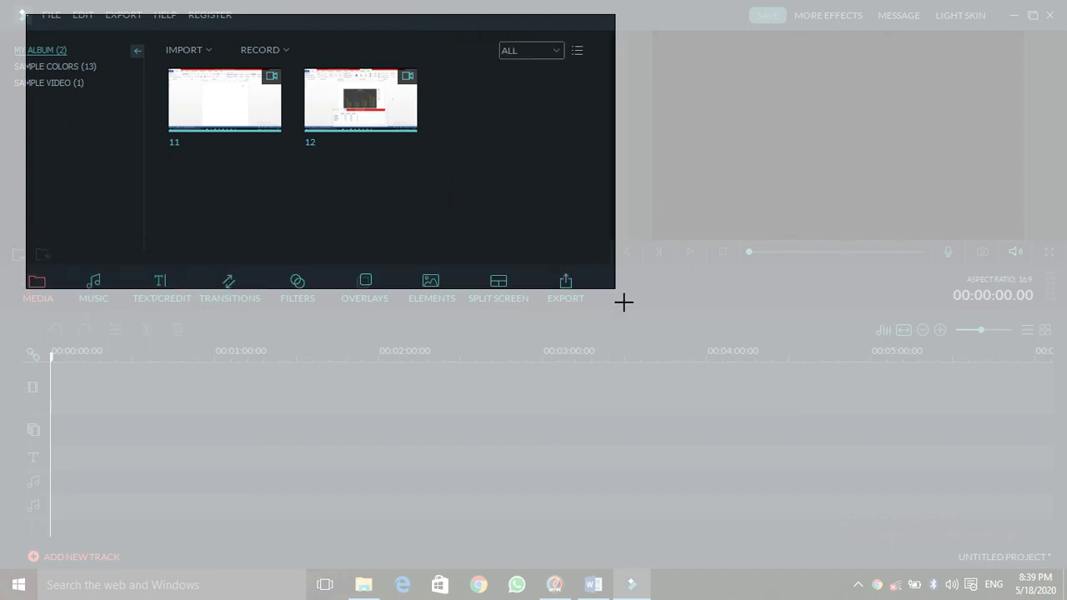
{"action": "mouse_move", "coordinate": [624, 302]}
{"action": "left_mouse_down"}
{"action": "mouse_move", "coordinate": [1066, 599]}
{"action": "mouse_move", "coordinate": [641, 322]}
{"action": "left_mouse_up"}
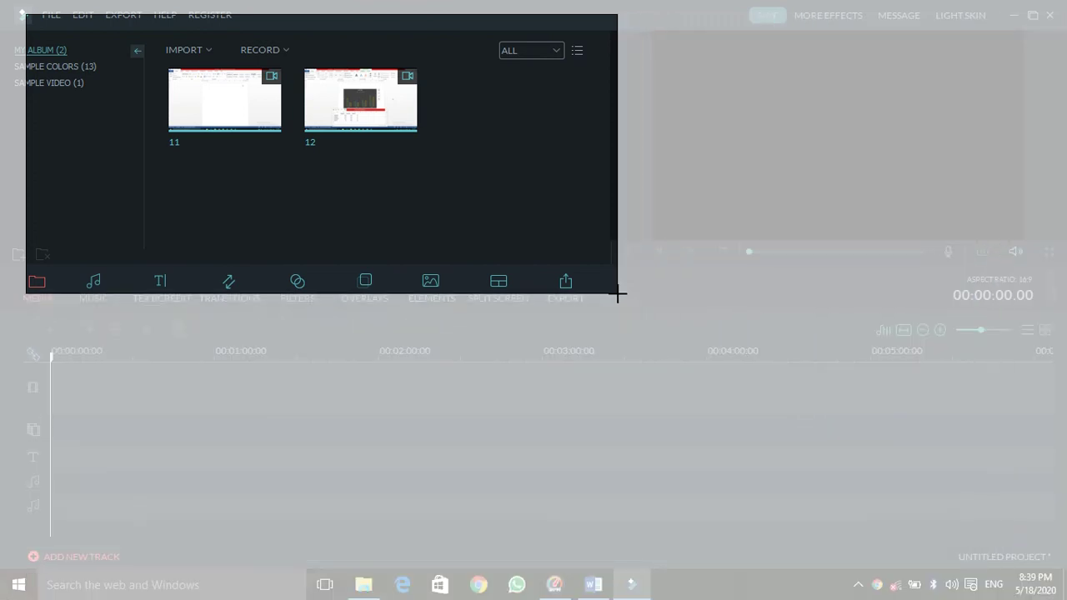
{"action": "mouse_move", "coordinate": [640, 322]}
{"action": "left_mouse_down"}
{"action": "mouse_move", "coordinate": [534, 261]}
{"action": "mouse_move", "coordinate": [475, 258]}
{"action": "left_mouse_up"}
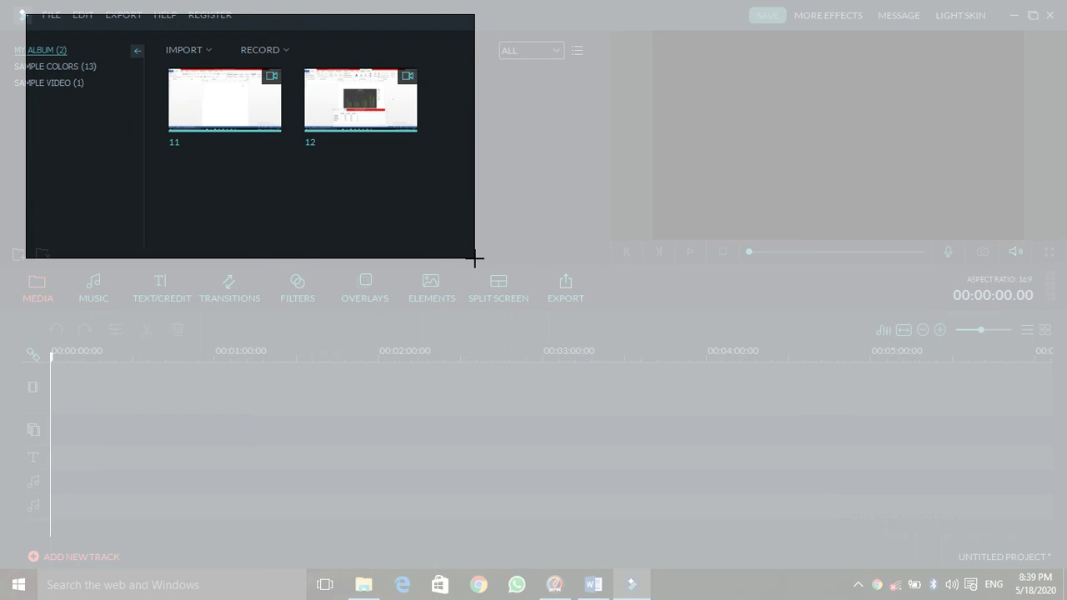
{"action": "left_click_drag", "start_coordinate": [475, 258], "coordinate": [476, 259]}
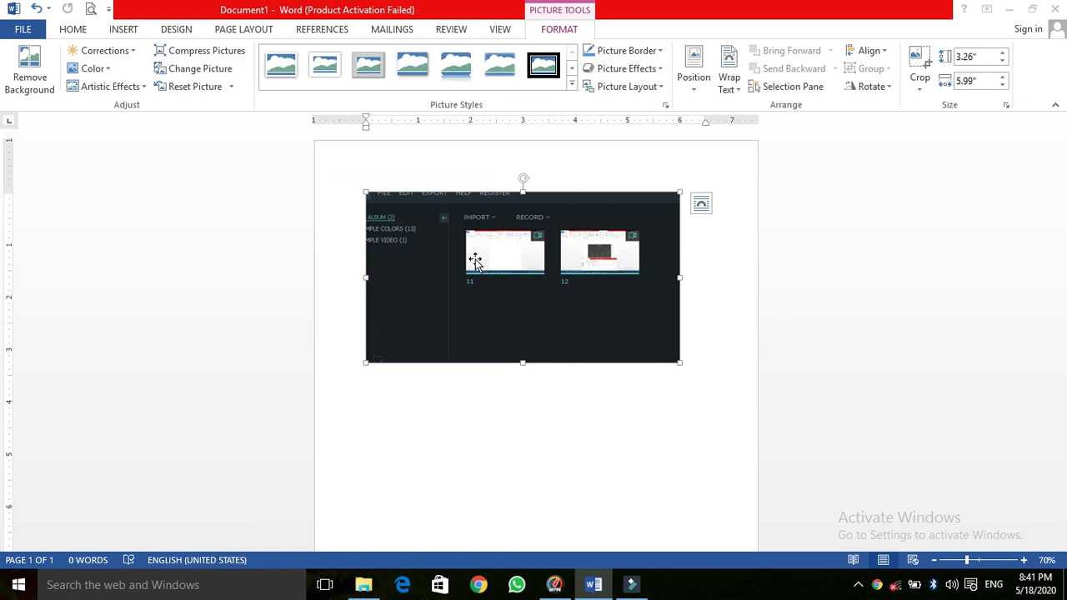
Step: Delete the Filmora media album picture from the page and minimize Filmora to return to Word
{"action": "left_click", "coordinate": [475, 261]}
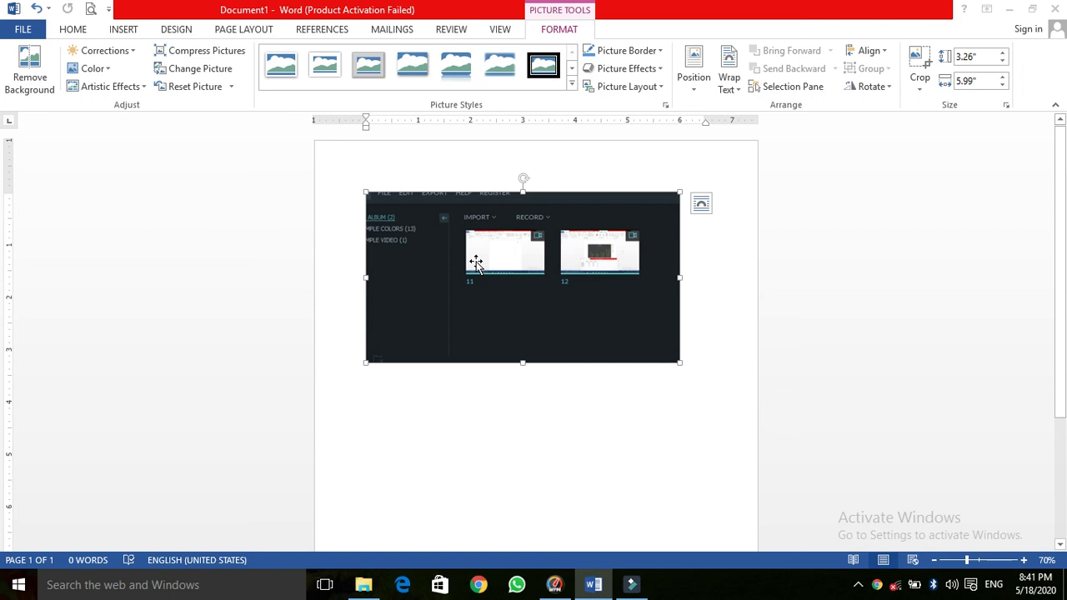
{"action": "key", "text": "Delete"}
{"action": "left_click", "coordinate": [634, 587]}
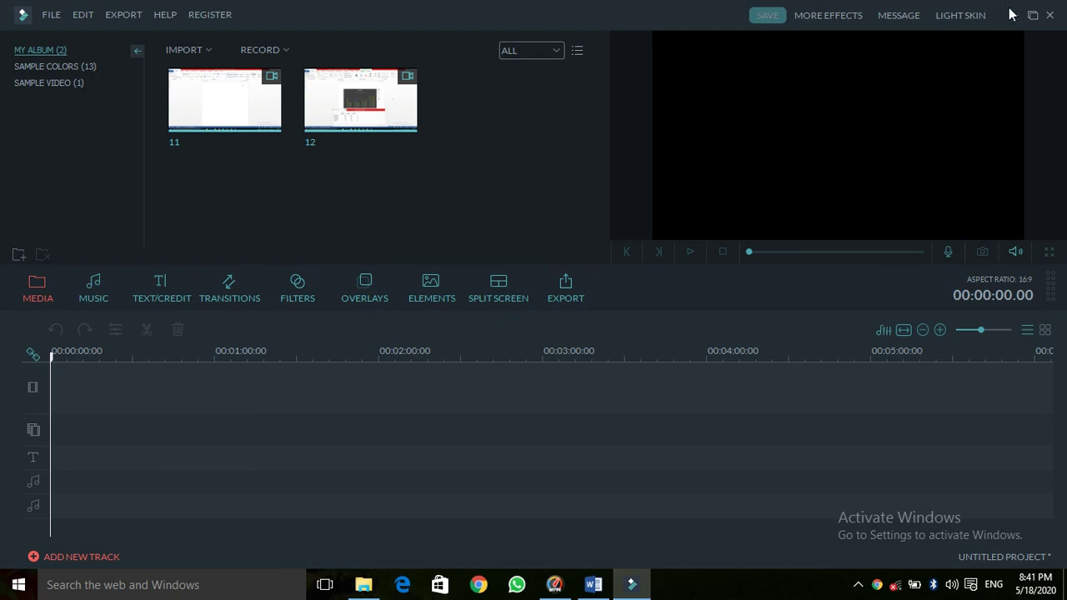
{"action": "left_click", "coordinate": [1013, 19]}
{"action": "left_click", "coordinate": [610, 248]}
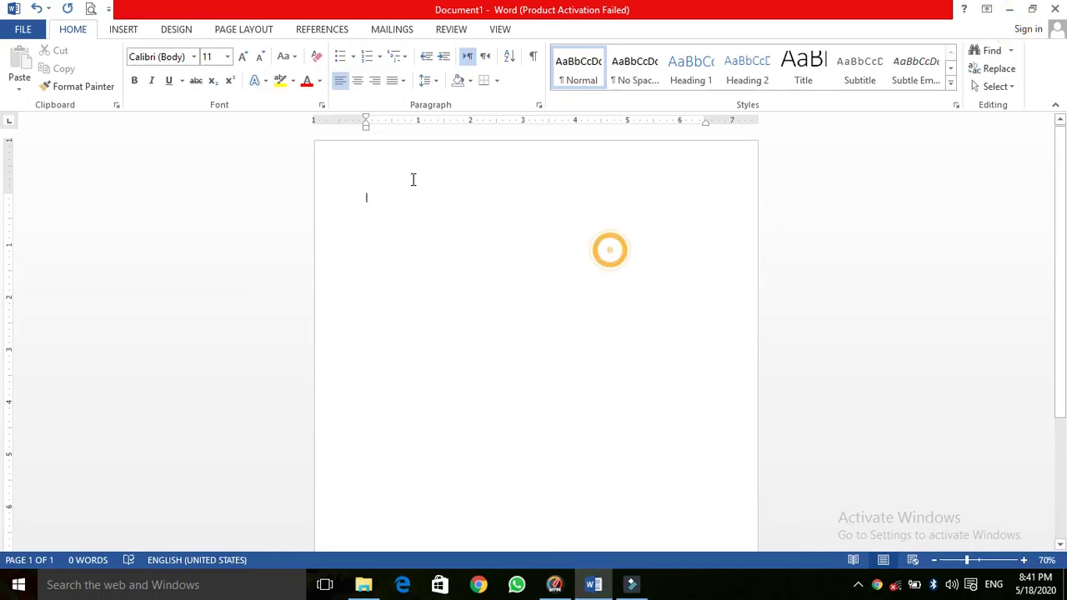
{"action": "left_click", "coordinate": [124, 31]}
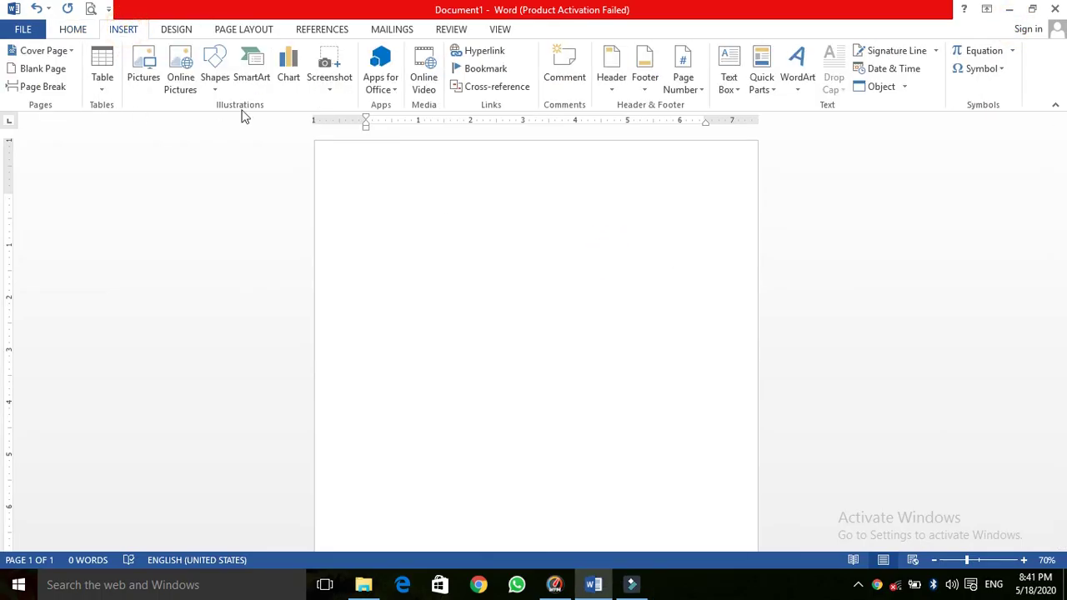
Step: Screen-clip the desktop wallpaper region around the orange tree, sky and green field
{"action": "left_click", "coordinate": [332, 94]}
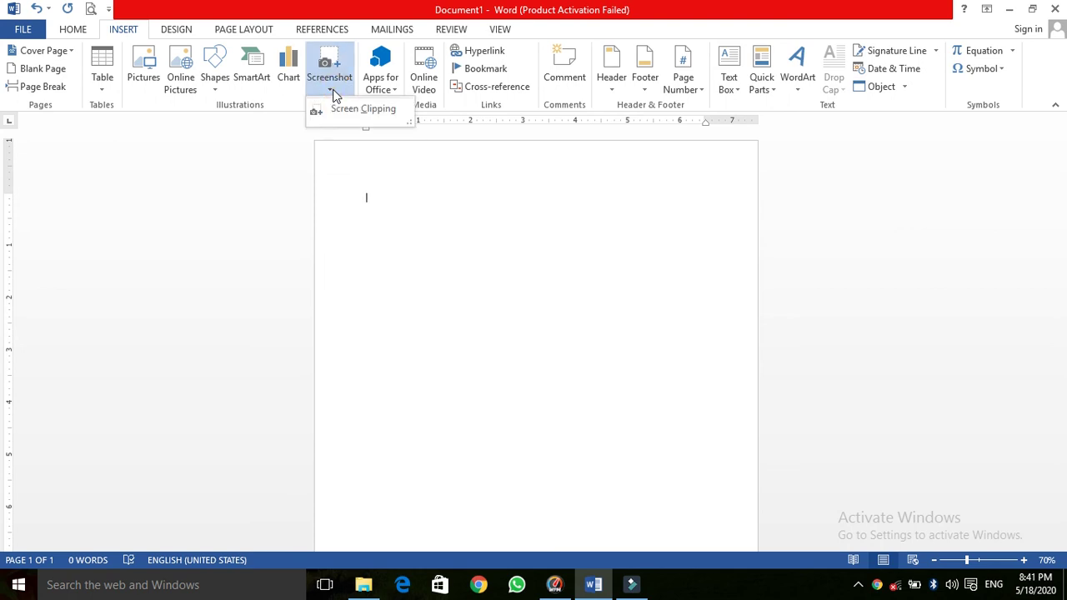
{"action": "left_click", "coordinate": [341, 114]}
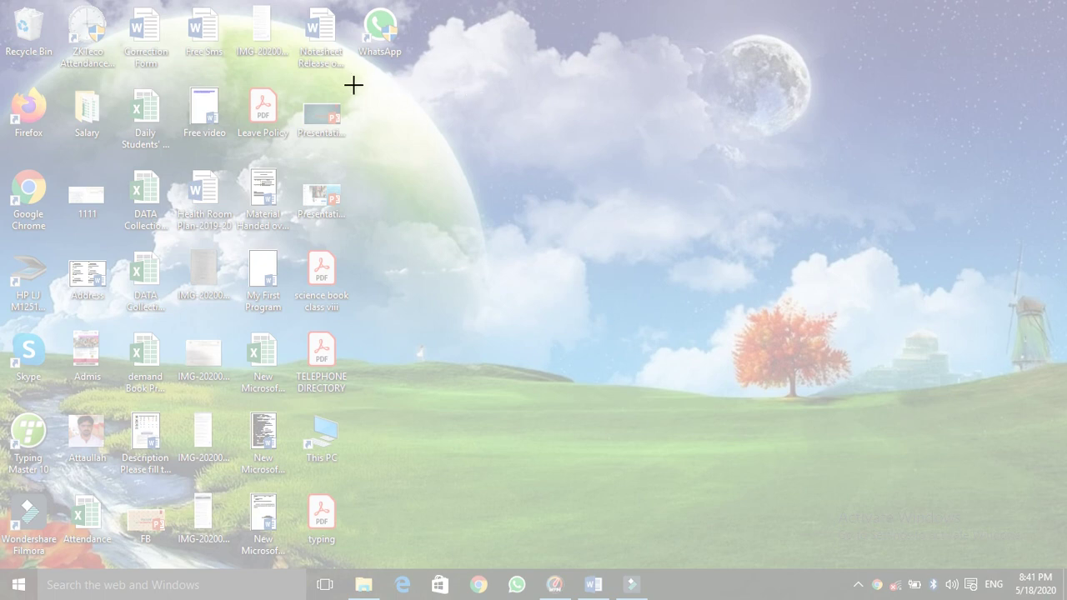
{"action": "left_click_drag", "start_coordinate": [364, 87], "coordinate": [901, 483]}
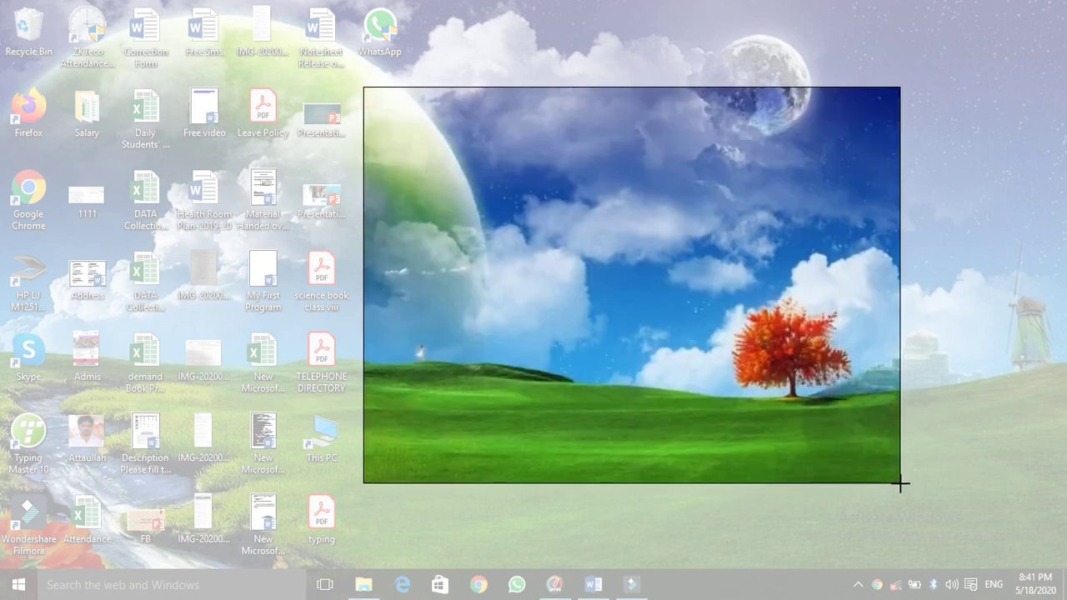
{"action": "left_click_drag", "start_coordinate": [900, 483], "coordinate": [1012, 546]}
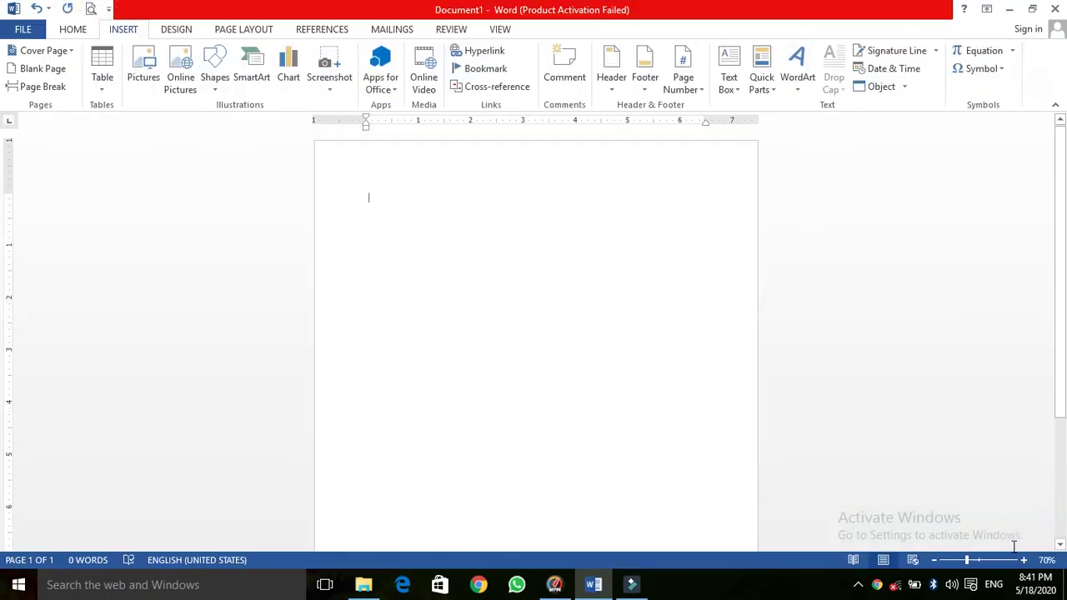